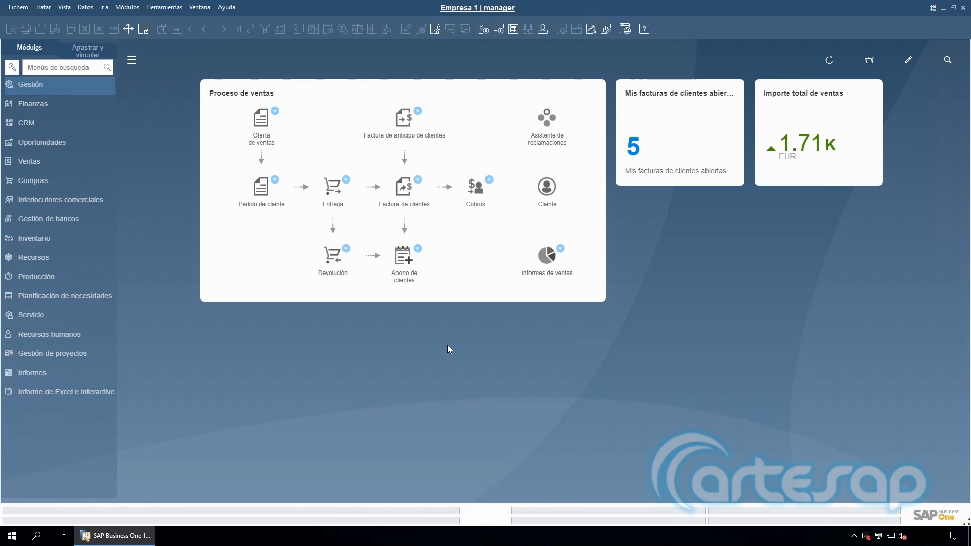
- Start a new cost accounting distribution rule with code Local and description Coste Alquiler
click(67, 107)
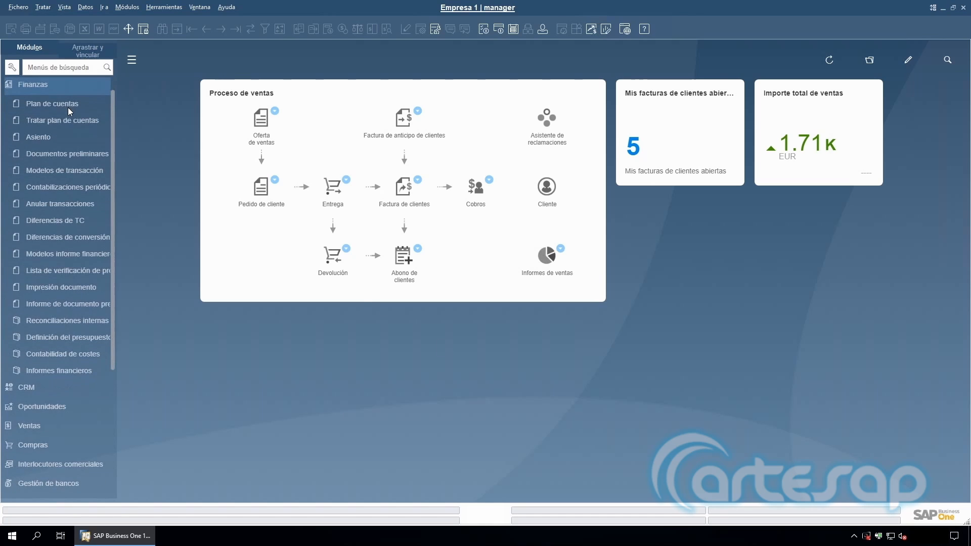
click(88, 355)
click(84, 405)
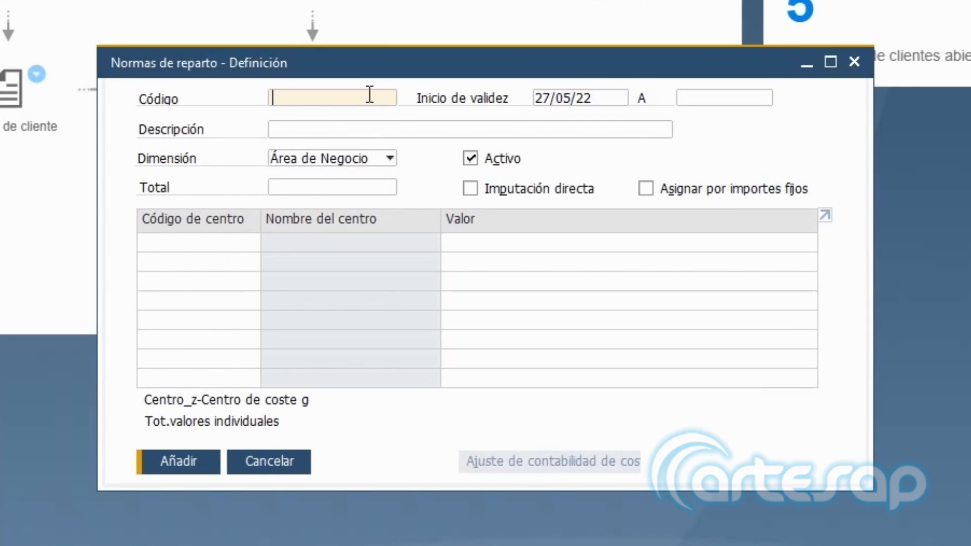
text(Local)
click(368, 130)
text(Coste )
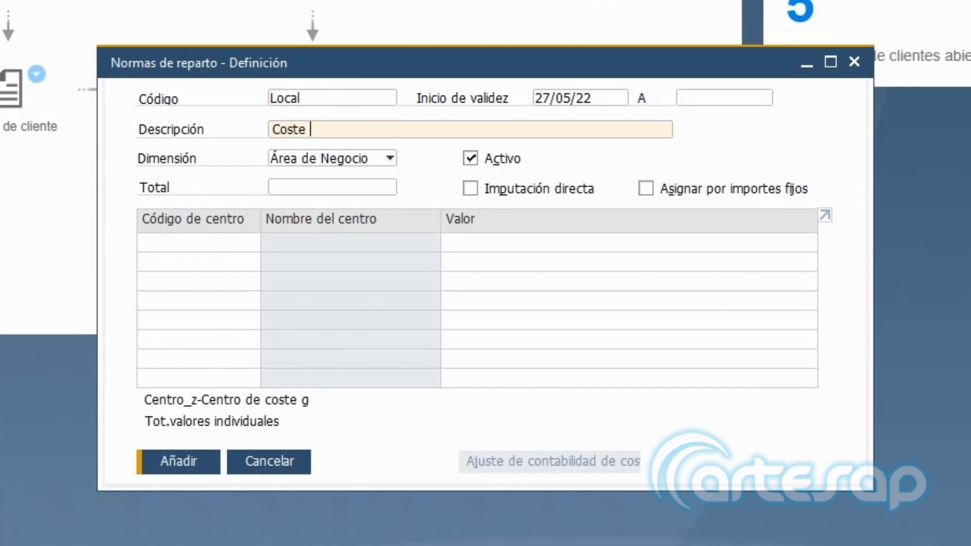
text(Alquiler)
- Set the distribution rule's validity period from 01/01/2022 to 30/06/2022
double_click(594, 101)
text(01012022)
key(Tab)
text(30062022)
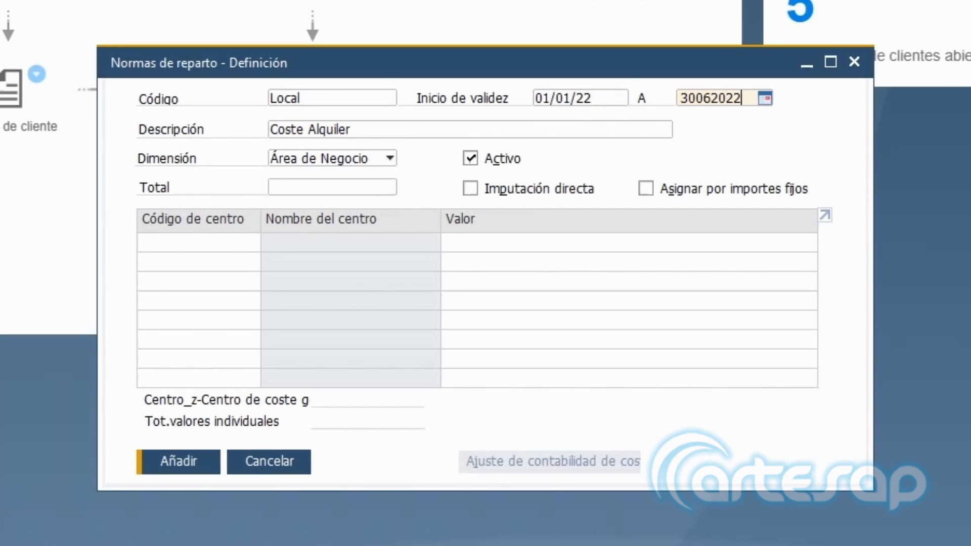
key(Tab)
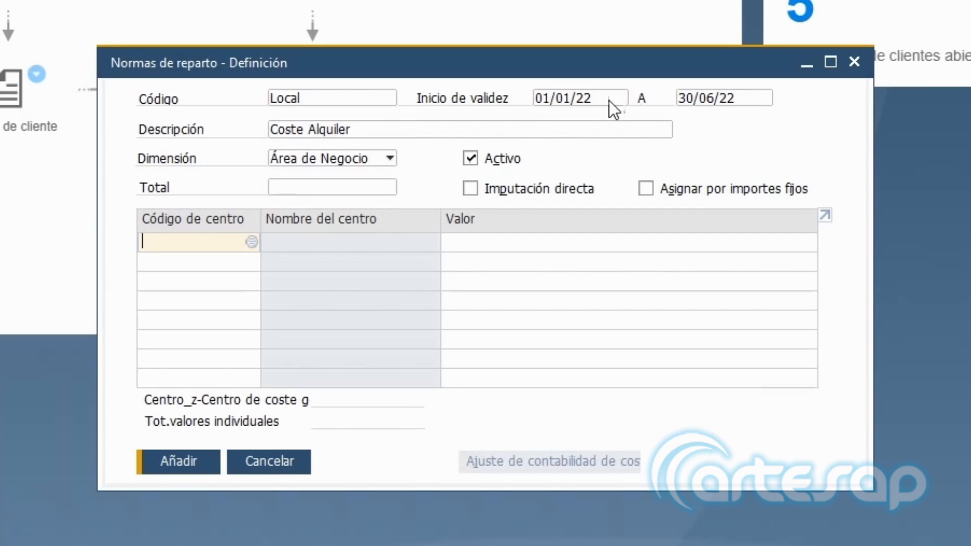
- Set the rule's total to 100 and add the cost centres Servicio and Ventas
click(353, 193)
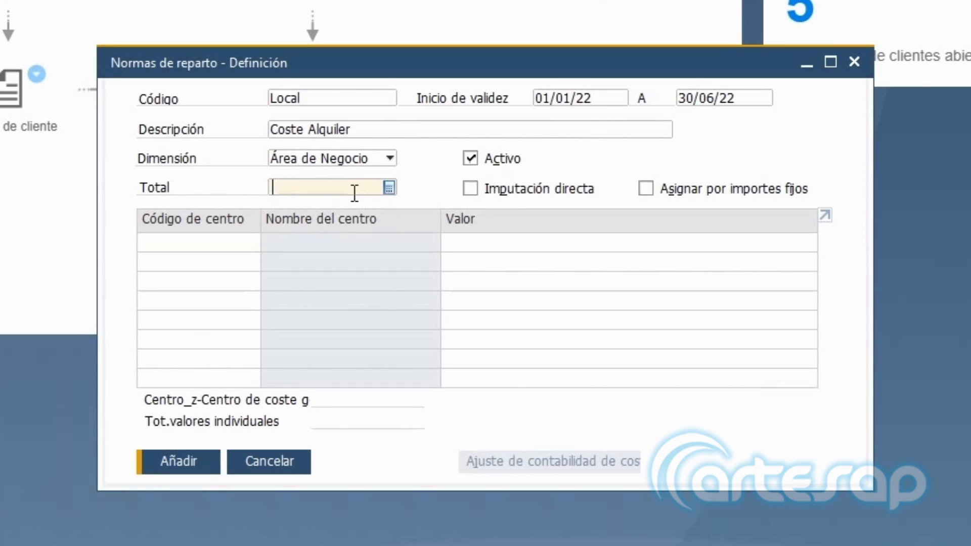
text(100)
click(206, 243)
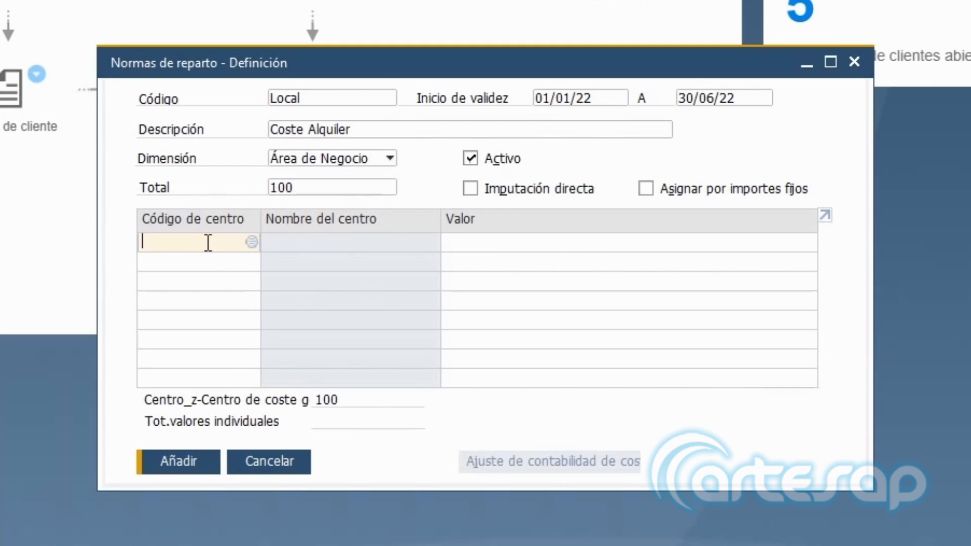
text(Servicio)
key(Tab)
click(201, 264)
text(Ventas)
key(Tab)
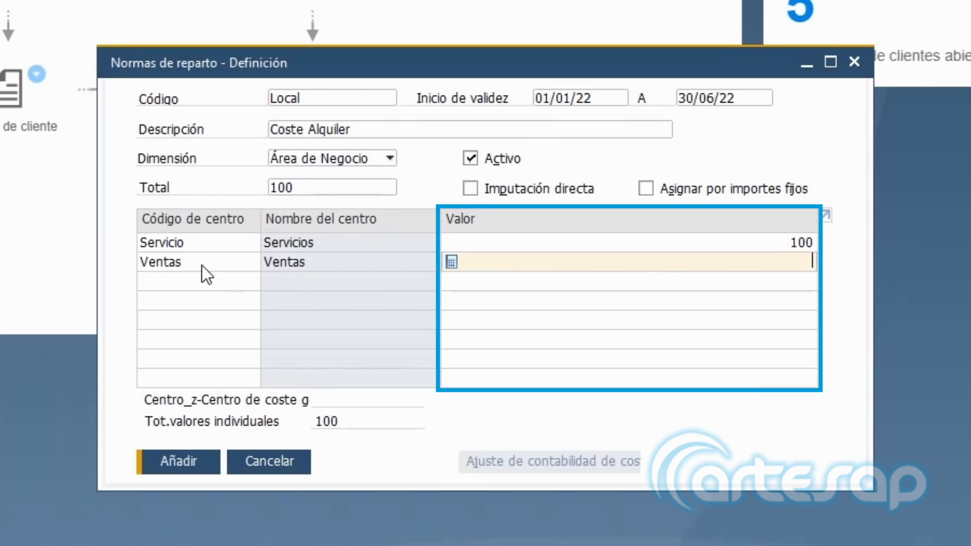
- Distribute the rule's total with a value of 60 for Servicio and 40 for Ventas
click(707, 241)
key(BackSpace)
text(60)
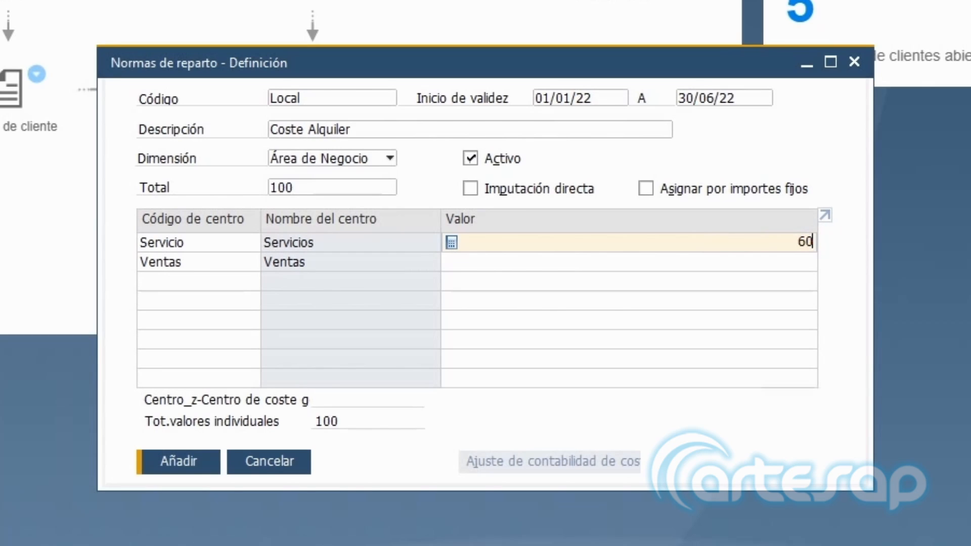
click(712, 266)
text(40)
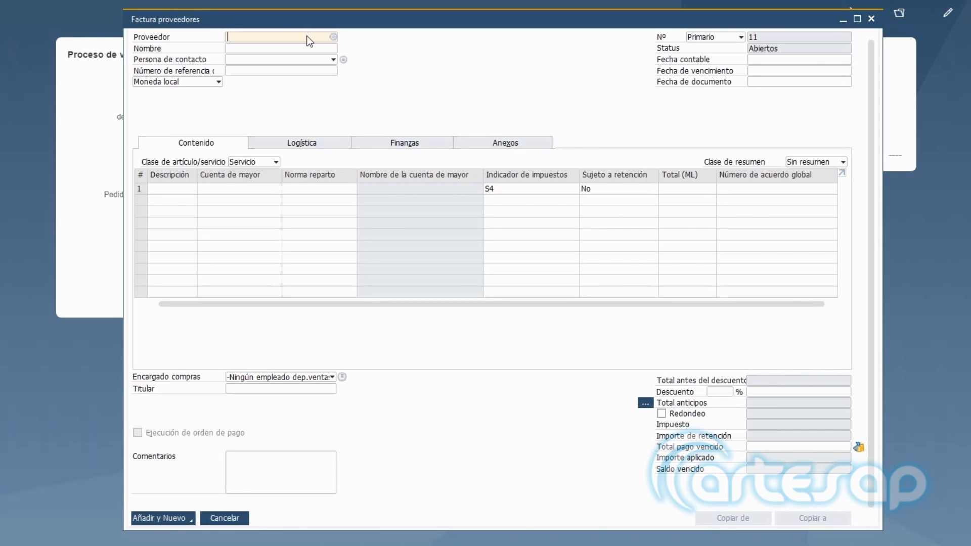
- Fill in the supplier invoice header with supplier Proveedor 1 and posting date 15/05/22
text(P0001)
key(Tab)
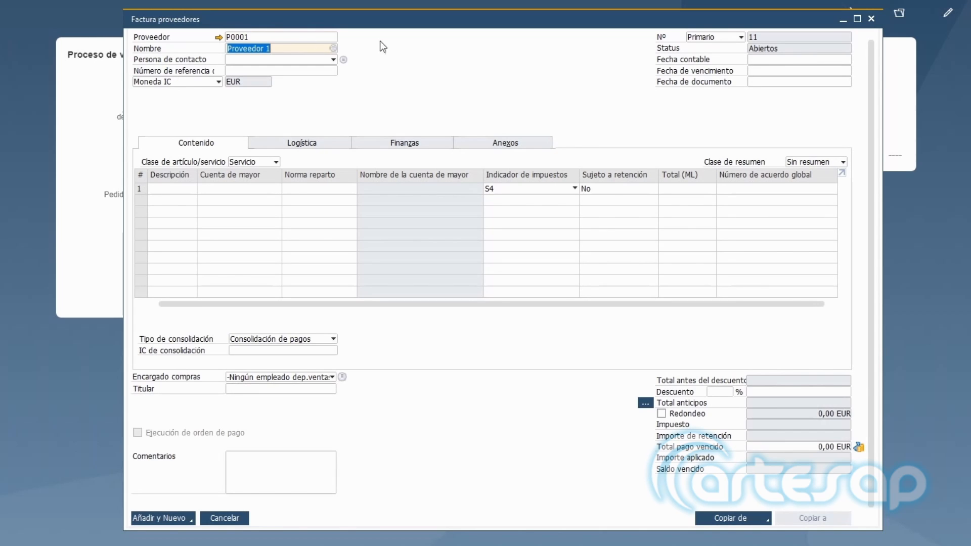
click(755, 61)
text(150522)
key(Tab)
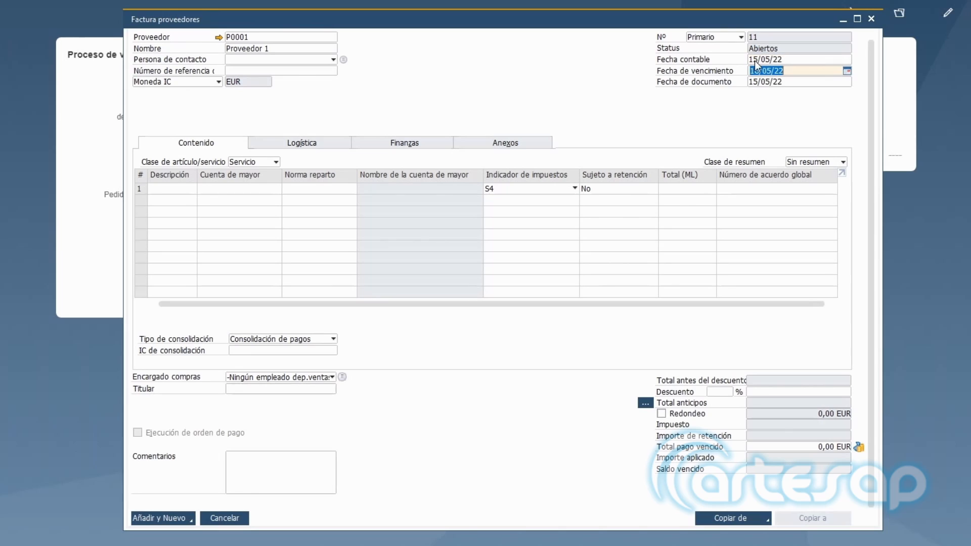
- Enter an invoice line described as Alquiler with ledger account 621000 and distribution rule Local
click(180, 188)
text(Alquiler)
key(Tab)
text(621000)
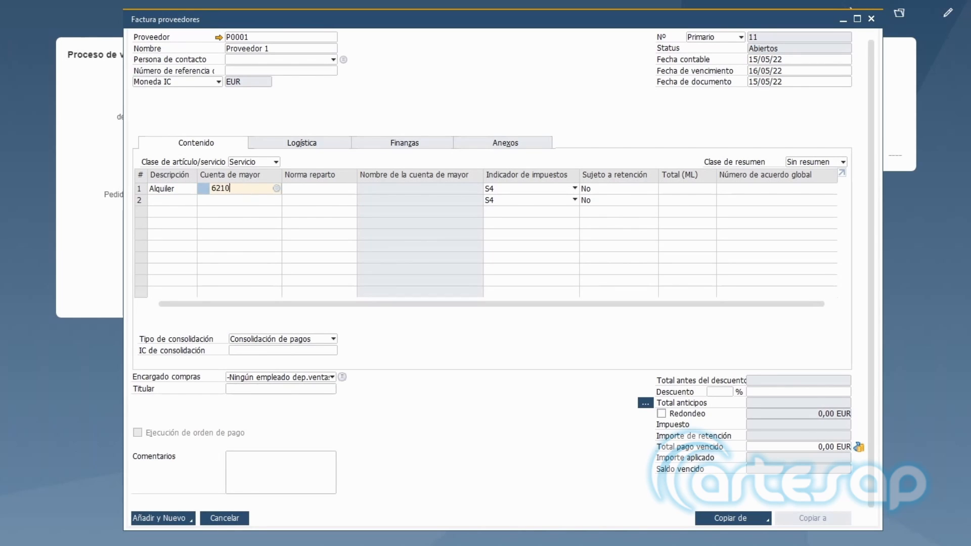
key(Tab)
text(L)
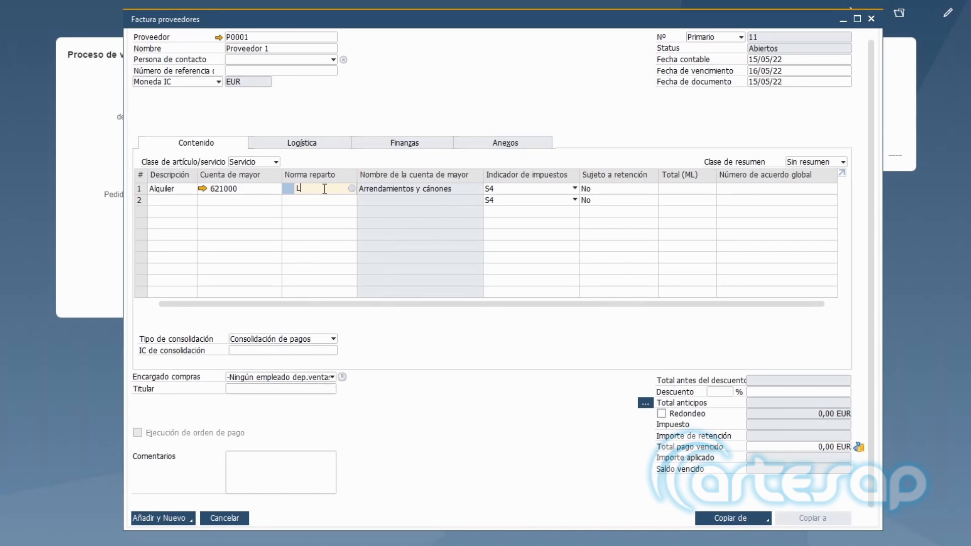
text(ocal)
key(Tab)
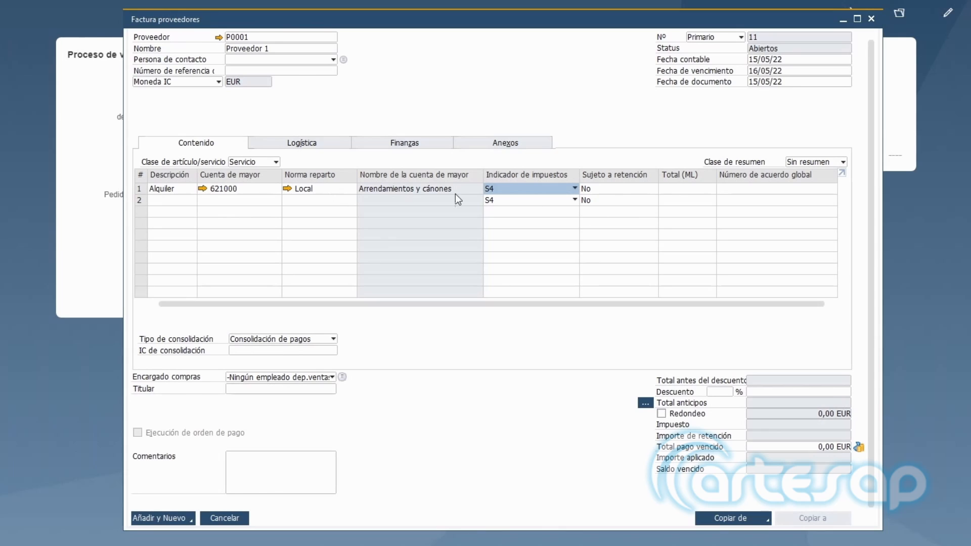
- Set the Alquiler line's total to 600 and add the supplier invoice, accepting that it becomes unmodifiable
click(700, 191)
text(600)
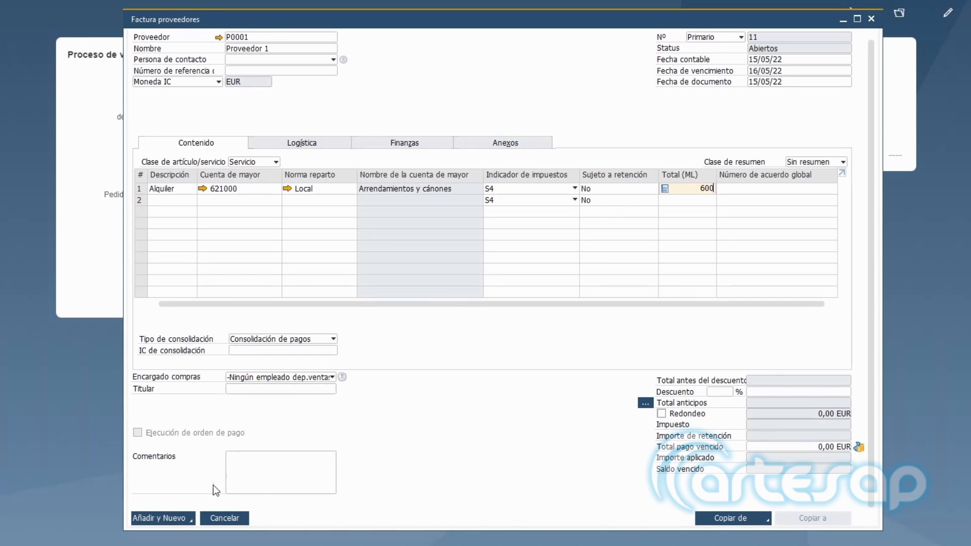
click(171, 518)
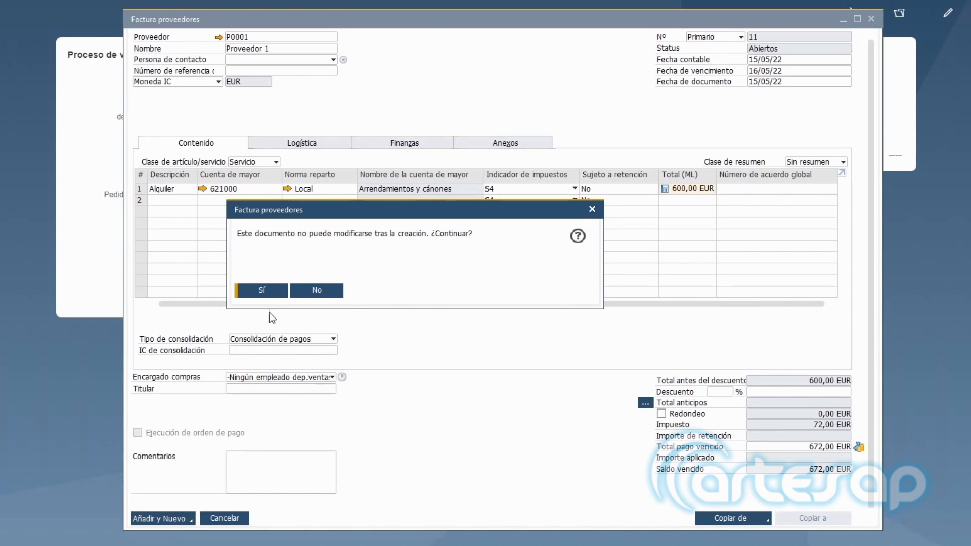
click(263, 290)
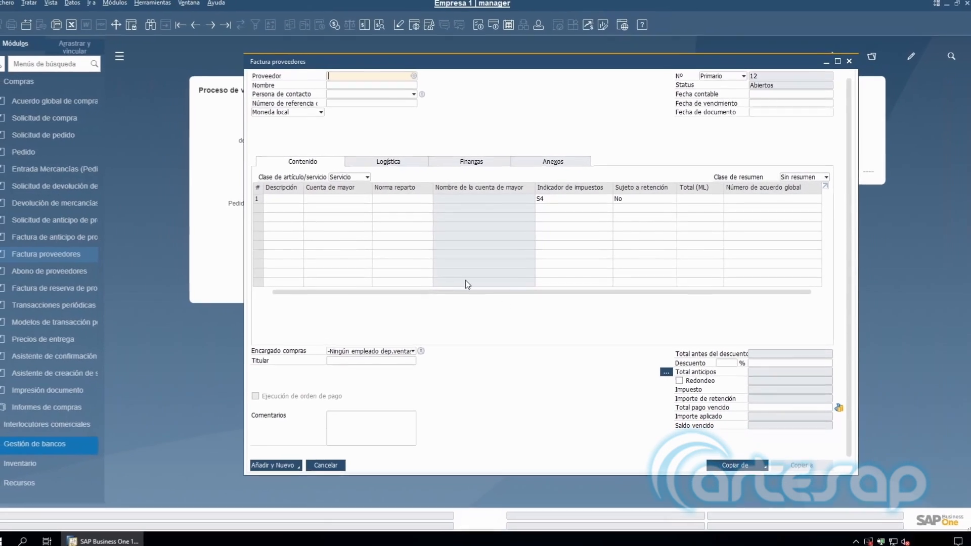
- Open the selection criteria of the cost centre report in cost accounting
click(62, 83)
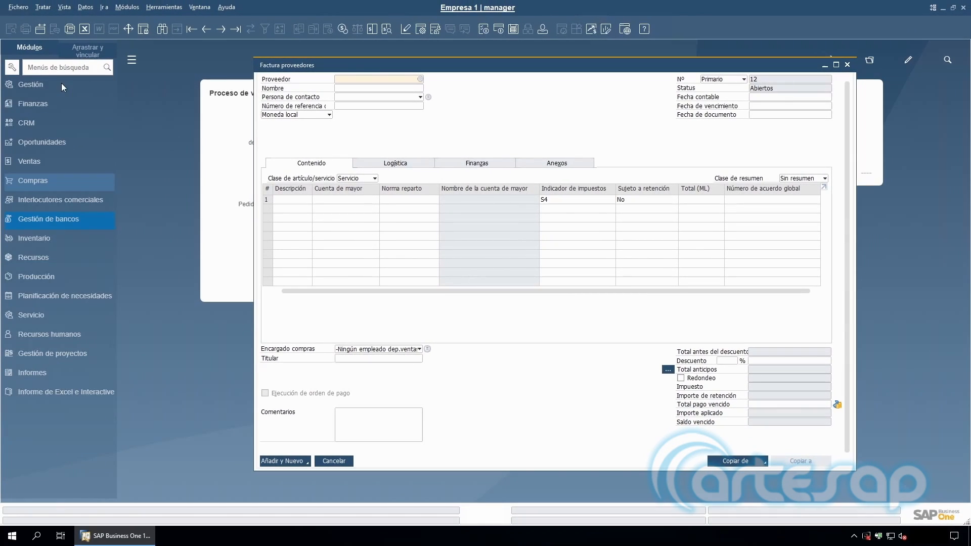
click(59, 109)
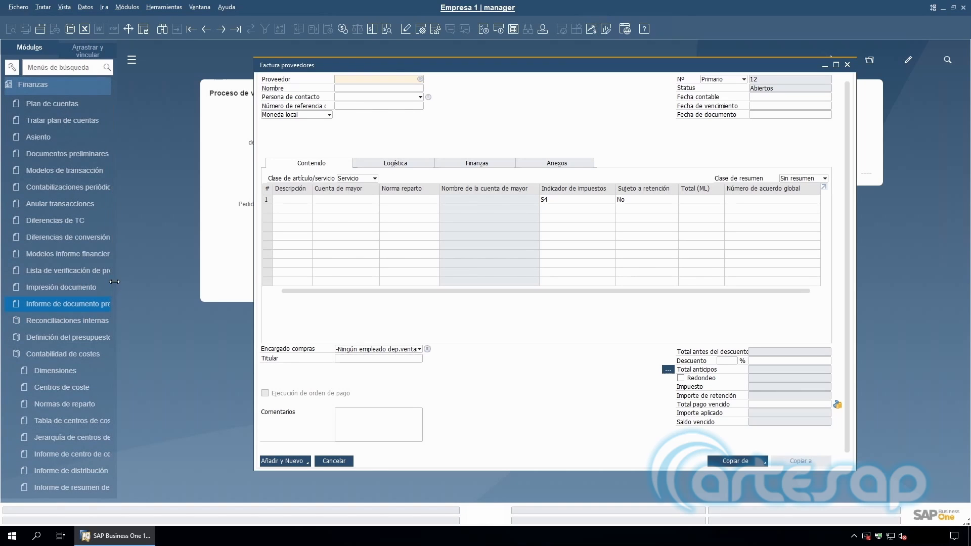
scroll(113, 308, down, 3)
click(98, 391)
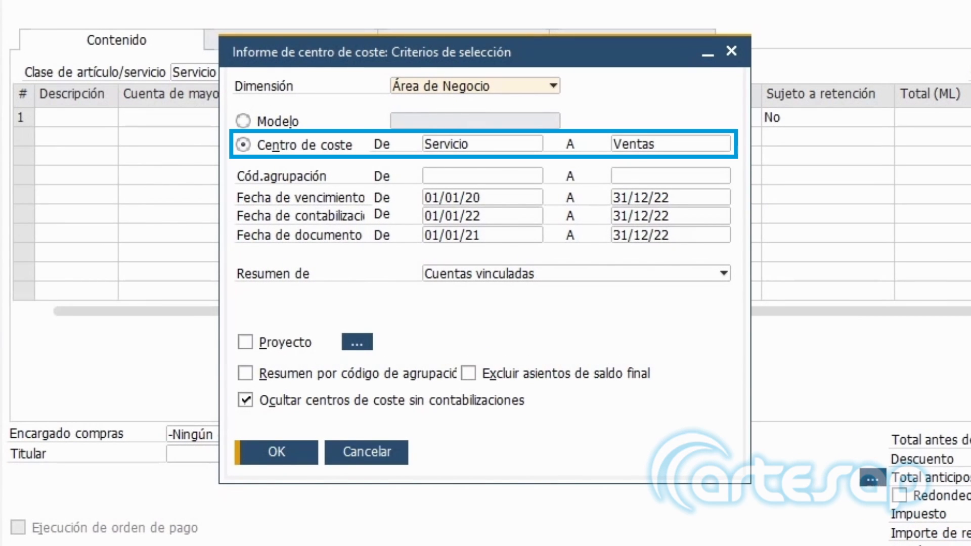
- Clear the due date and document date ranges in the report's selection criteria
double_click(447, 196)
key(BackSpace)
double_click(627, 196)
key(BackSpace)
double_click(507, 234)
key(BackSpace)
double_click(639, 233)
key(BackSpace)
- Run the cost centre report with posting dates from 15/05/22 to 15/05/22 and expand its rows
double_click(508, 215)
text(1505)
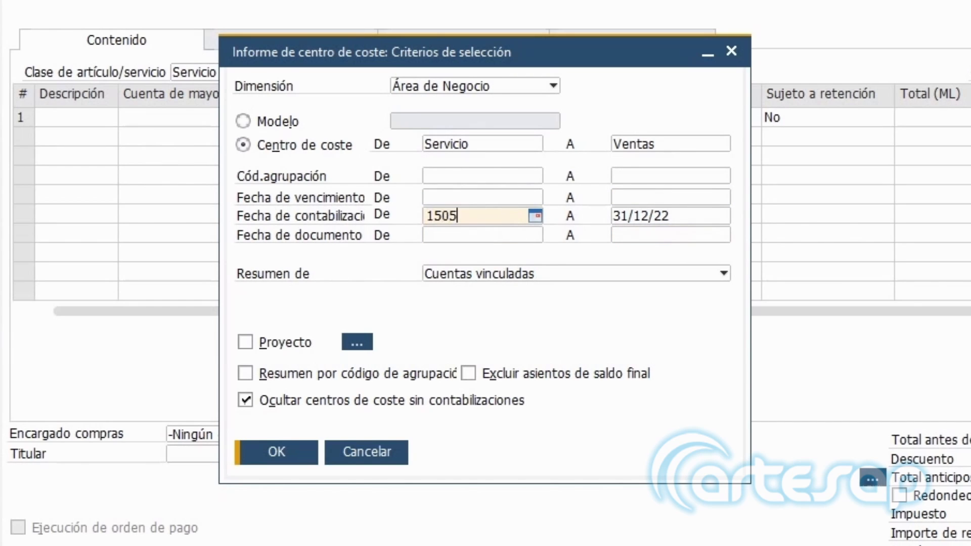
key(Tab)
text(15/05)
key(Tab)
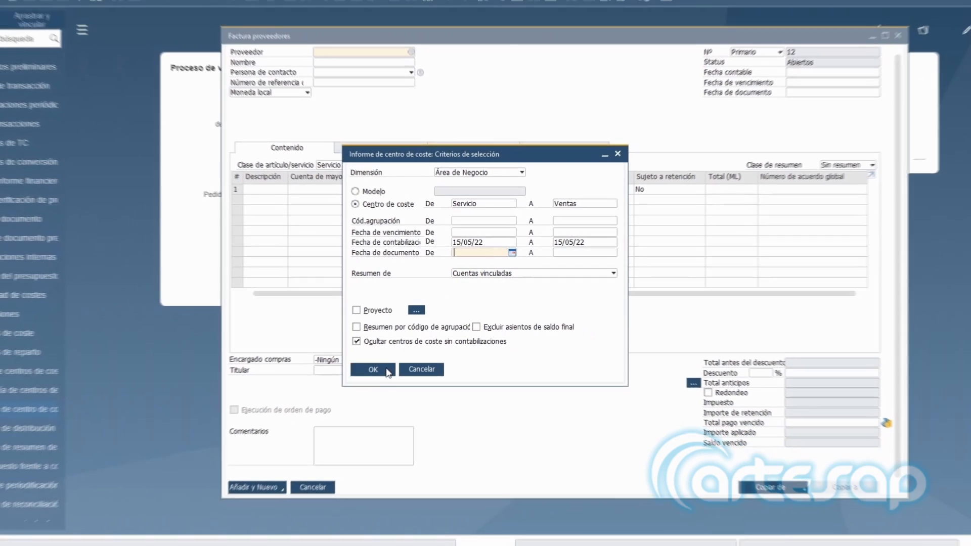
click(317, 417)
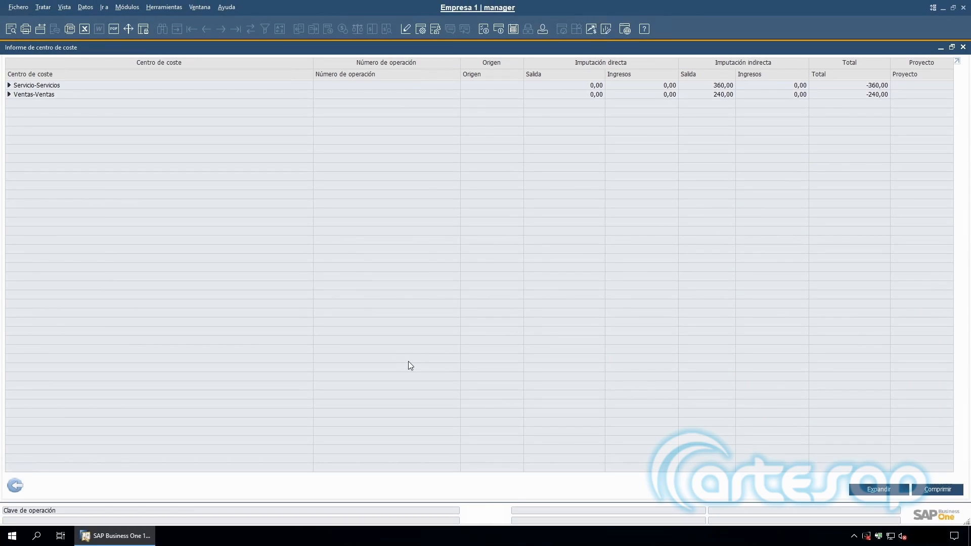
click(856, 488)
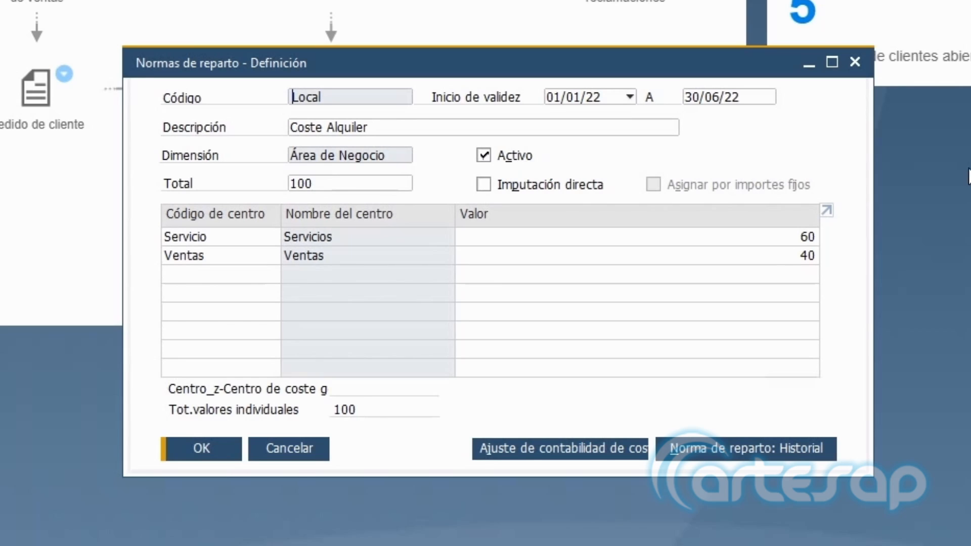
- Define a new validity period for the Local distribution rule from 01/07/2022 to 31/12/2022
click(629, 96)
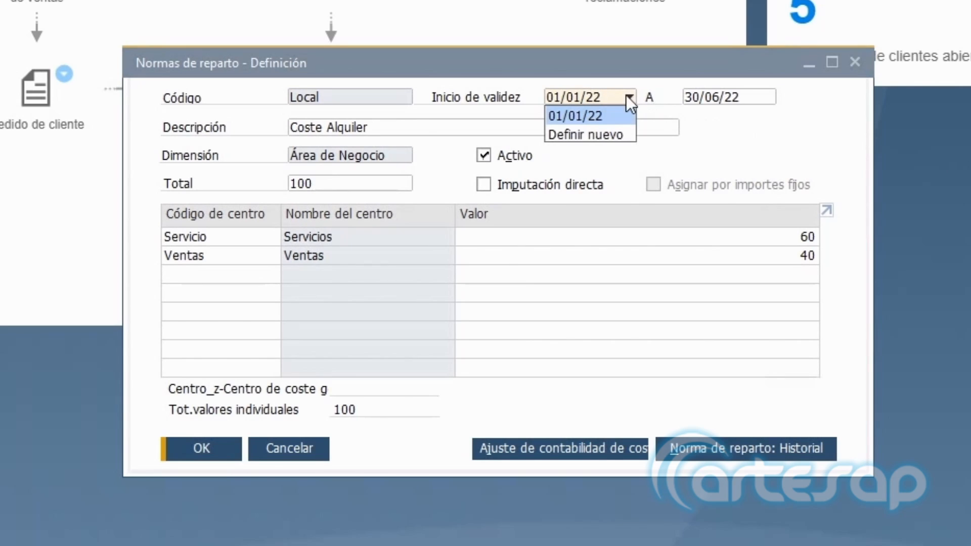
click(623, 134)
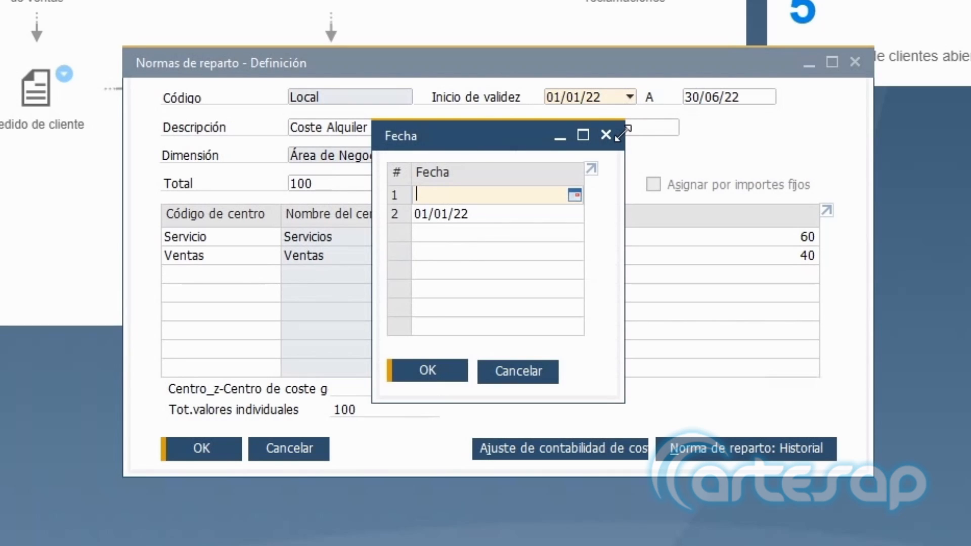
text(01/07/2022)
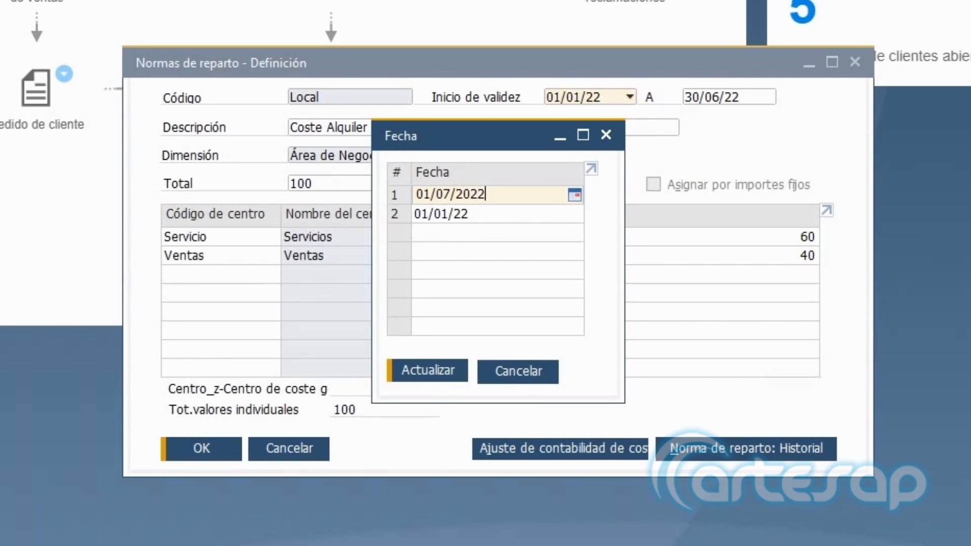
click(444, 373)
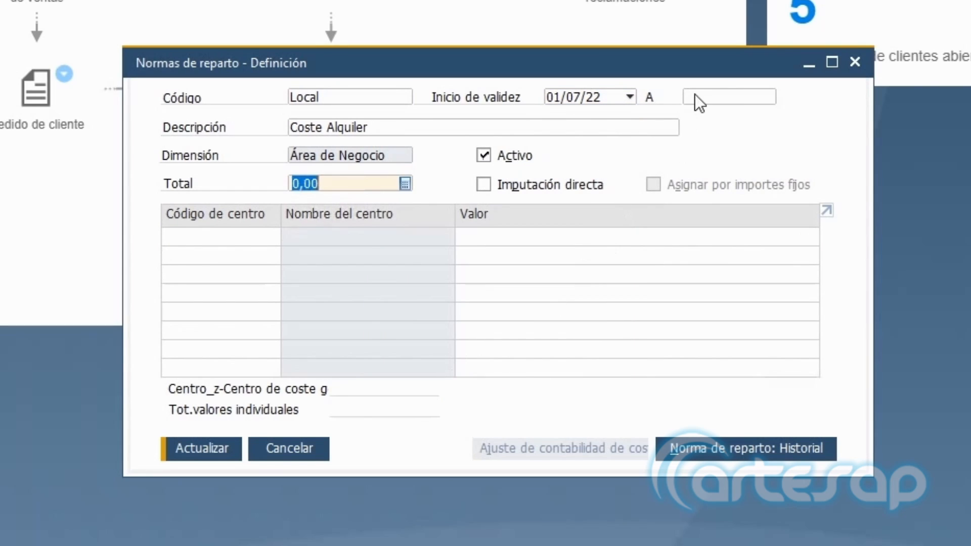
click(696, 96)
text(31/)
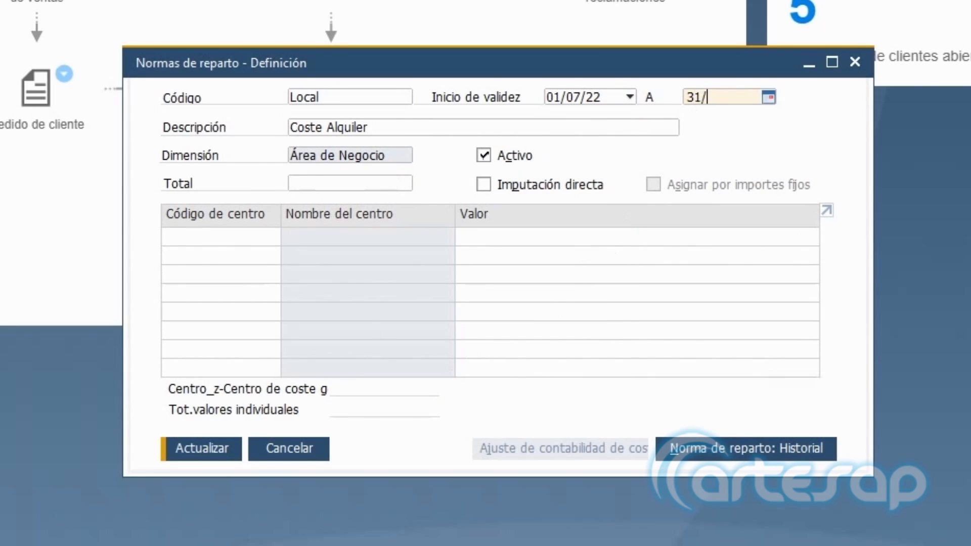
text(12/2022)
- Set the new period's distribution values to 65 for Servicio and 35 for Ventas
click(471, 237)
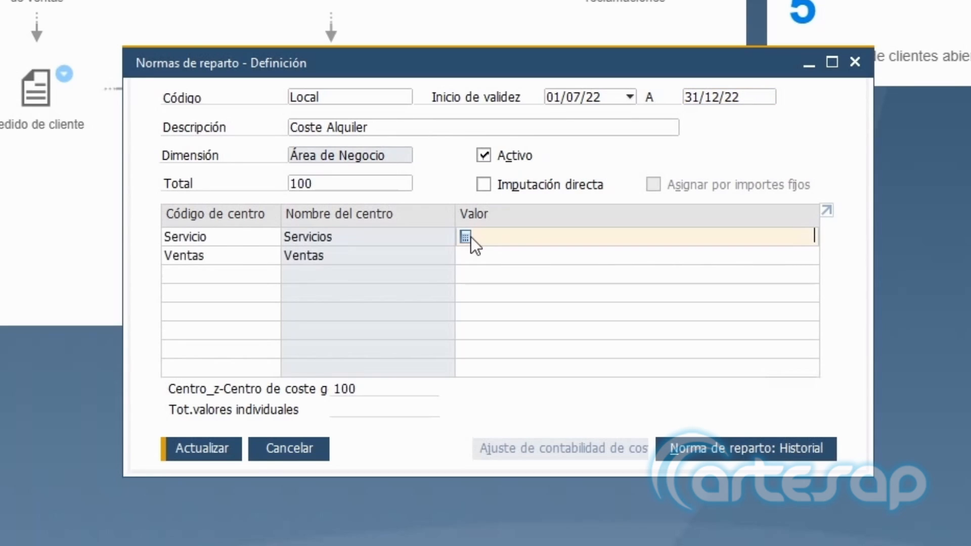
text(65)
click(489, 258)
text(35)
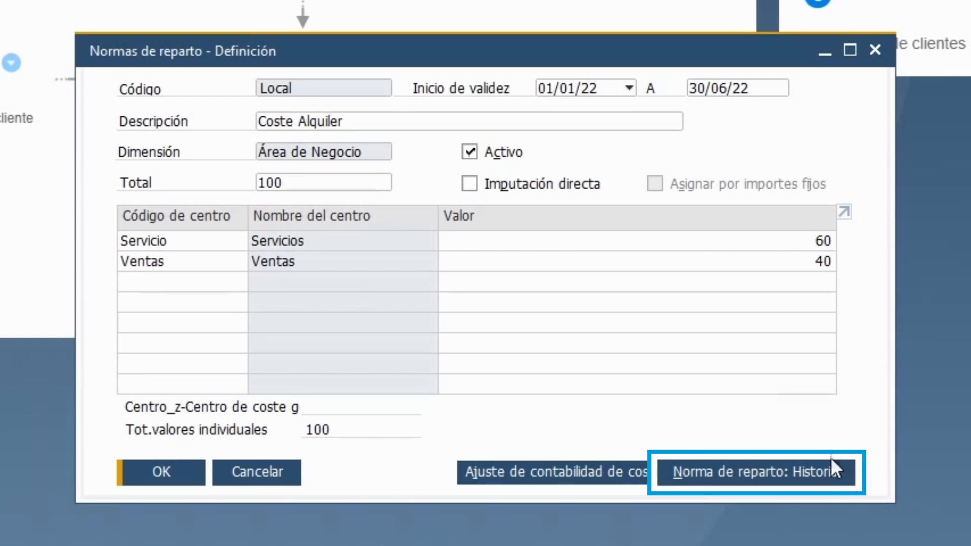
- Review the Local rule's distribution history and display its available validity start dates
click(825, 472)
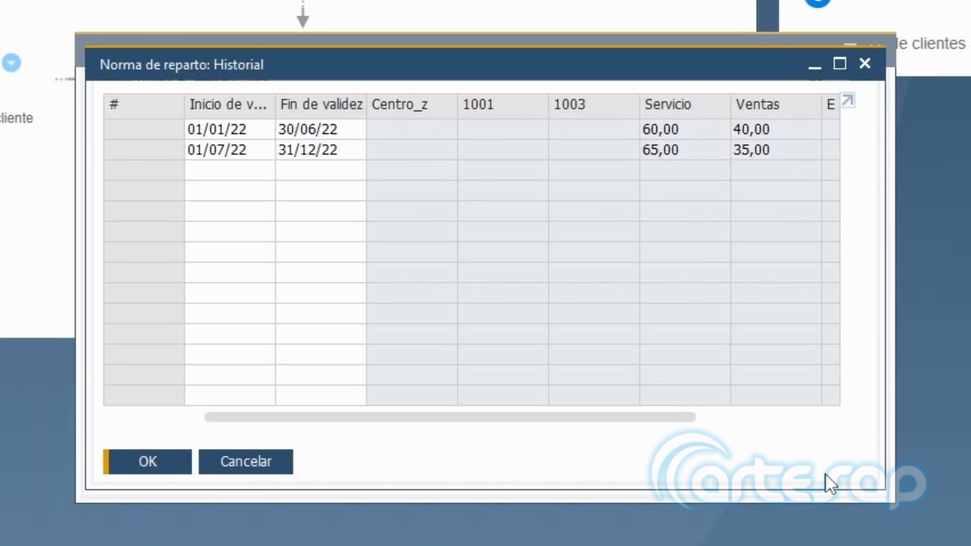
click(864, 64)
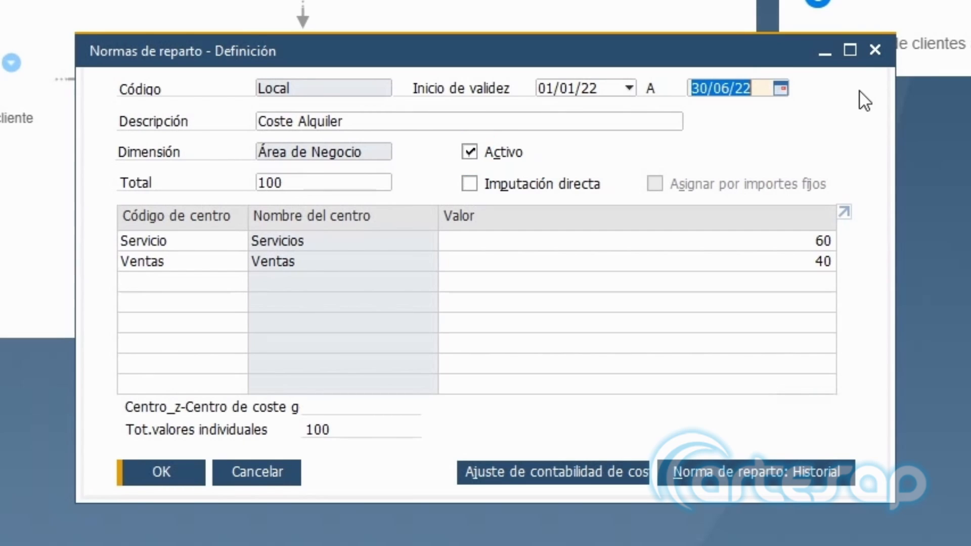
click(628, 89)
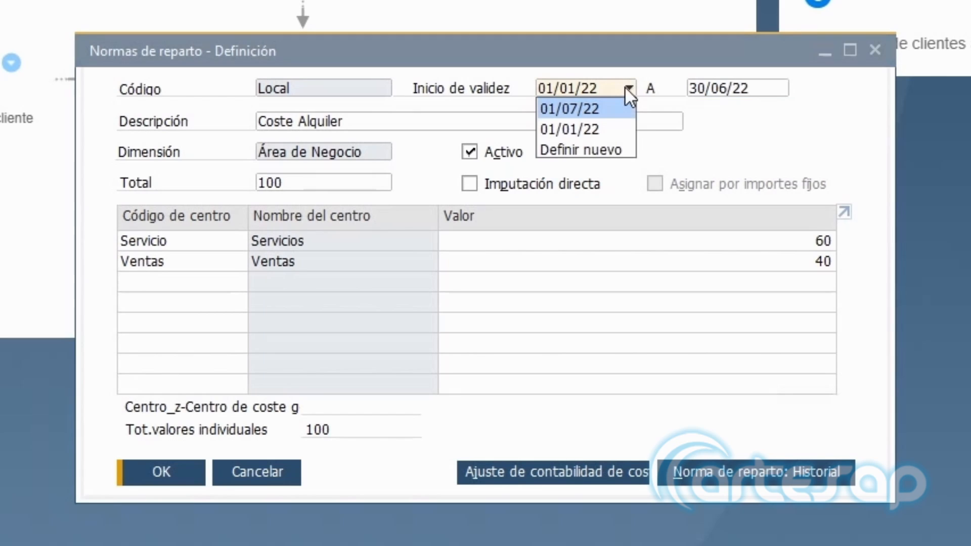
click(627, 88)
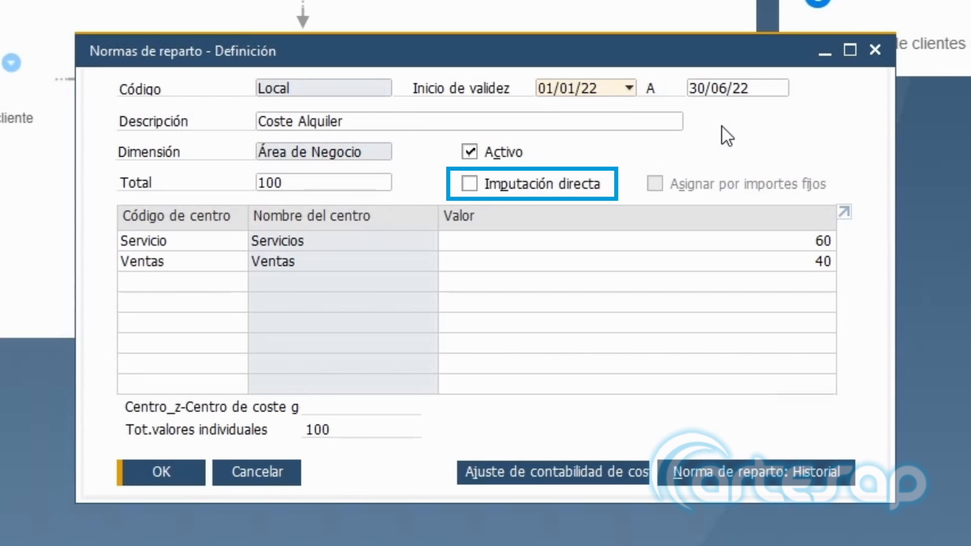
click(470, 183)
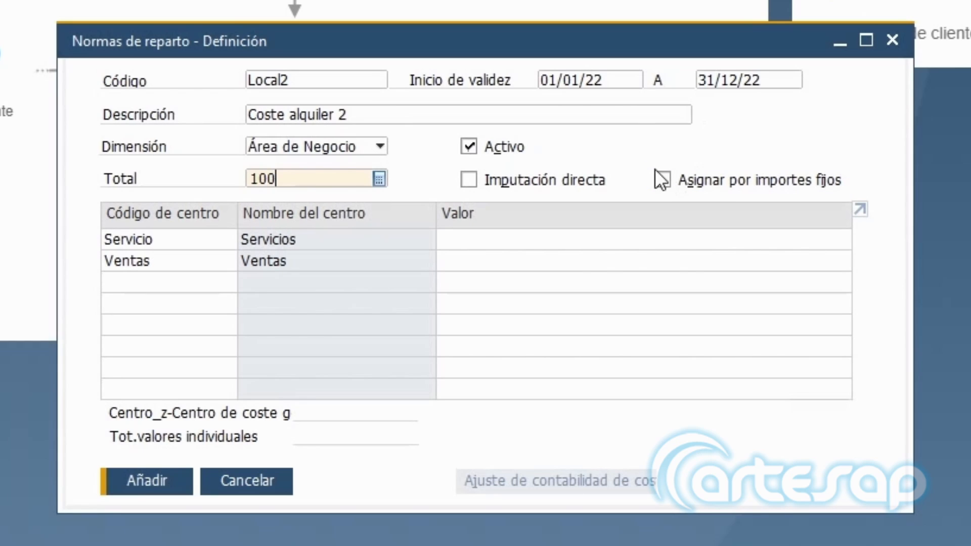
- Switch the Local2 distribution rule to allocation by fixed amounts and set the Servicio centre's value to 100
click(663, 180)
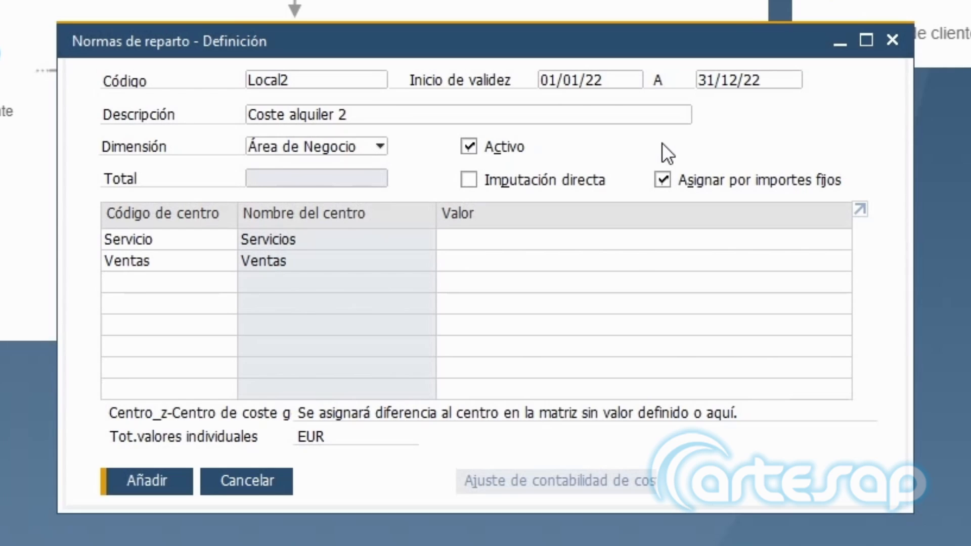
click(720, 235)
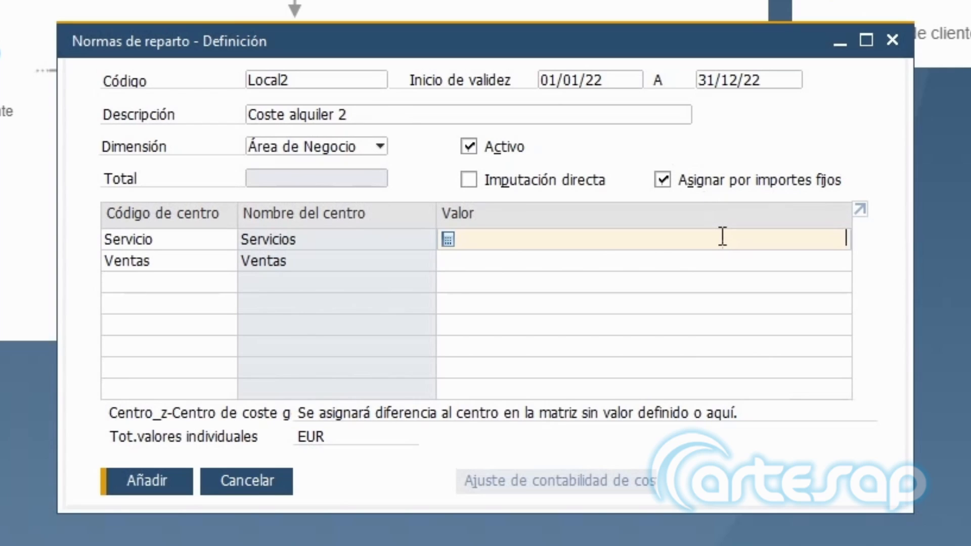
text(100)
key(Tab)
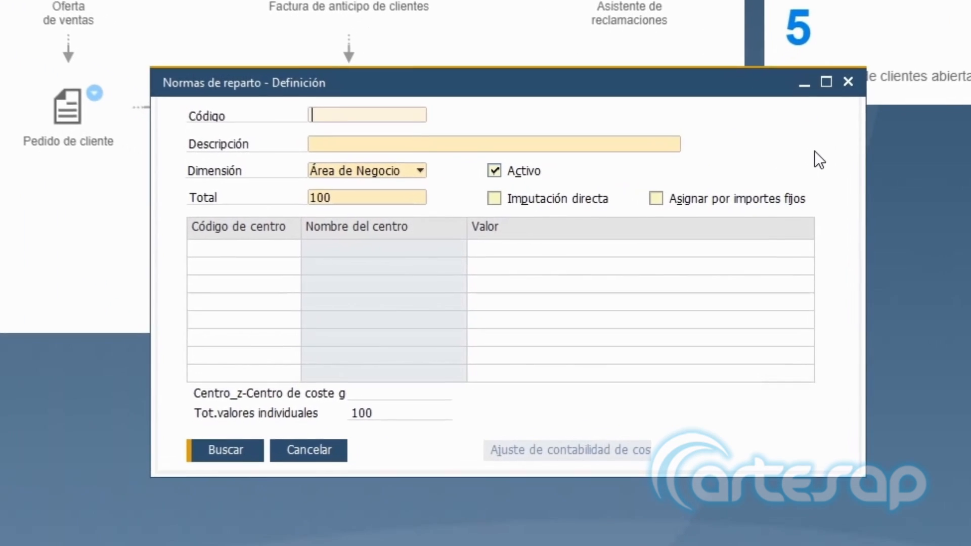
- Look up the existing distribution rule with the code Ventas
text(Ventas)
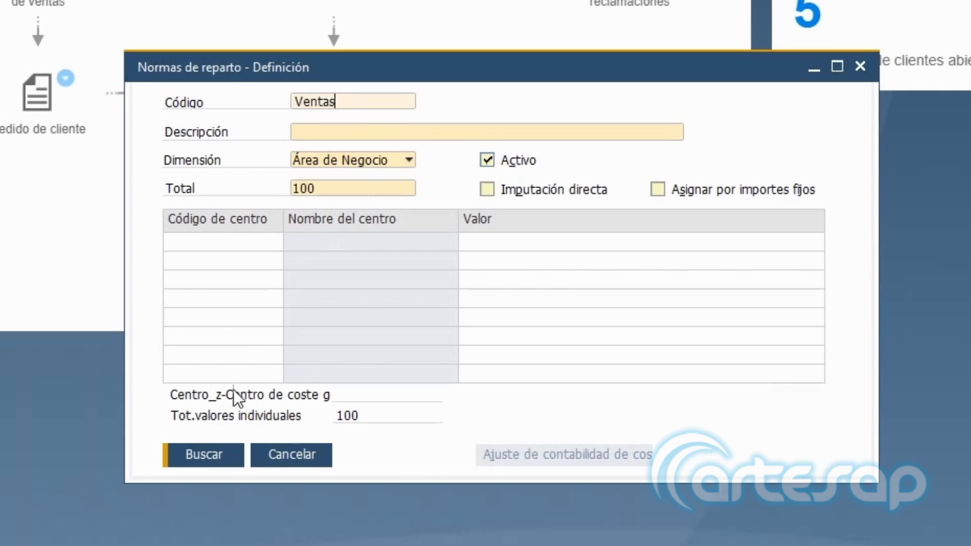
click(217, 454)
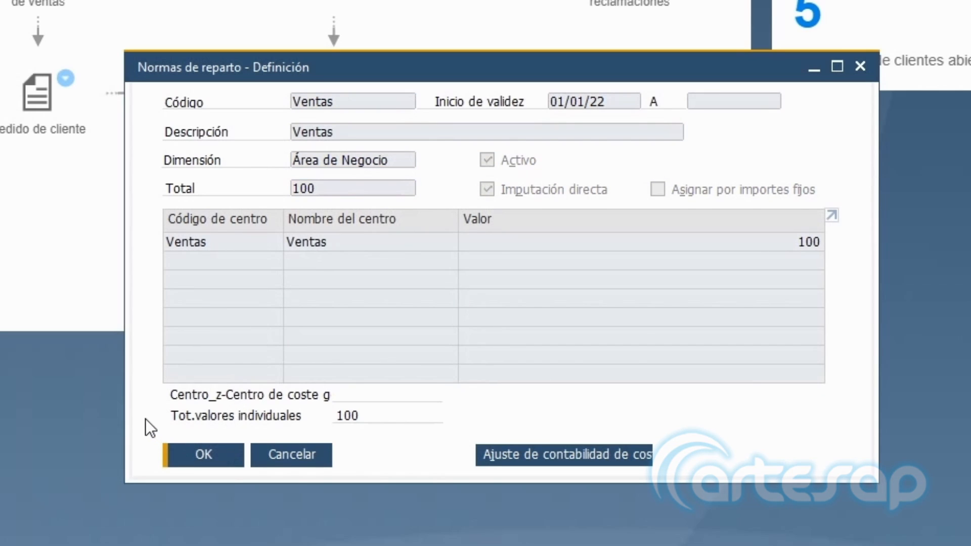